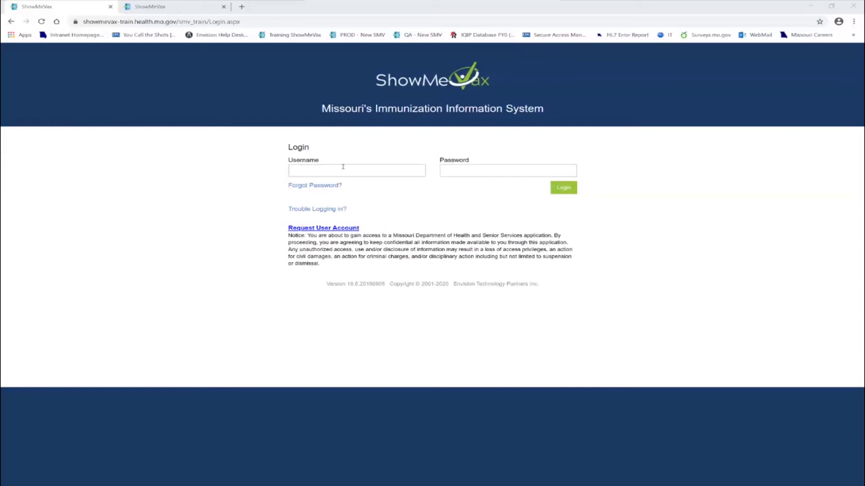
- Log in to the ShowMeVax training site with the username and password, then expand Patients
{"action": "left_click", "coordinate": [343, 166]}
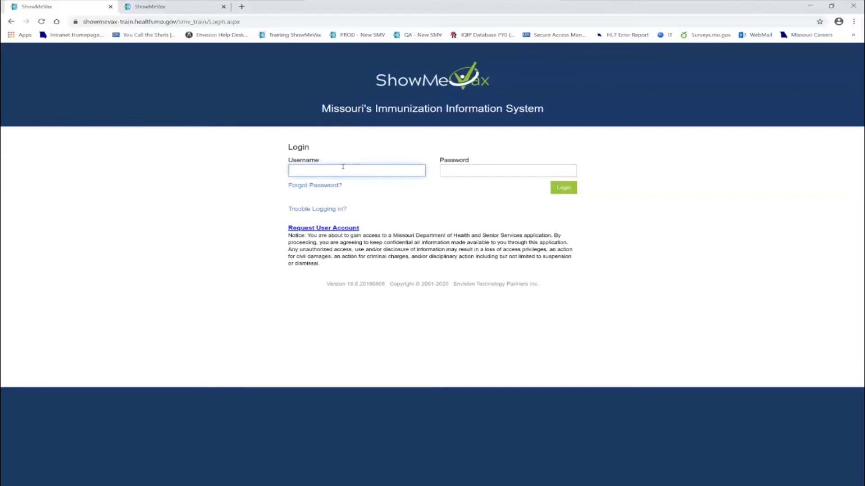
{"action": "type", "text": "MOUSEM"}
{"action": "key", "text": "Tab"}
{"action": "type", "text": "*****"}
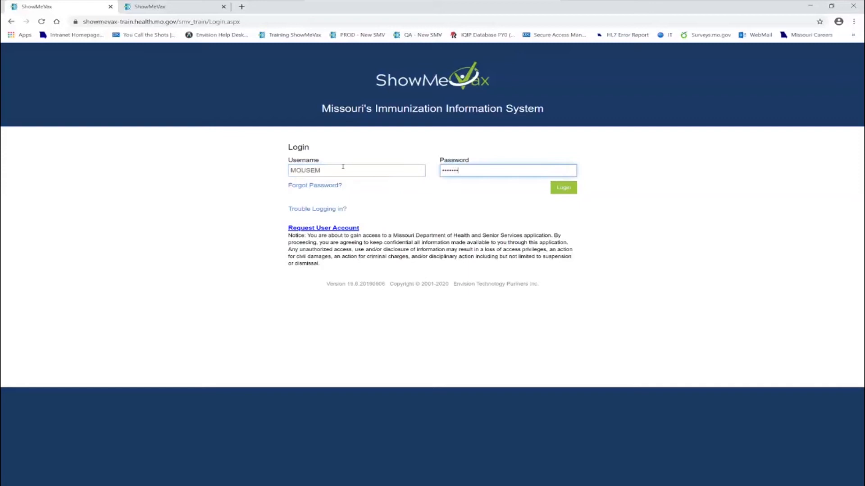
{"action": "type", "text": "****"}
{"action": "key", "text": "Return"}
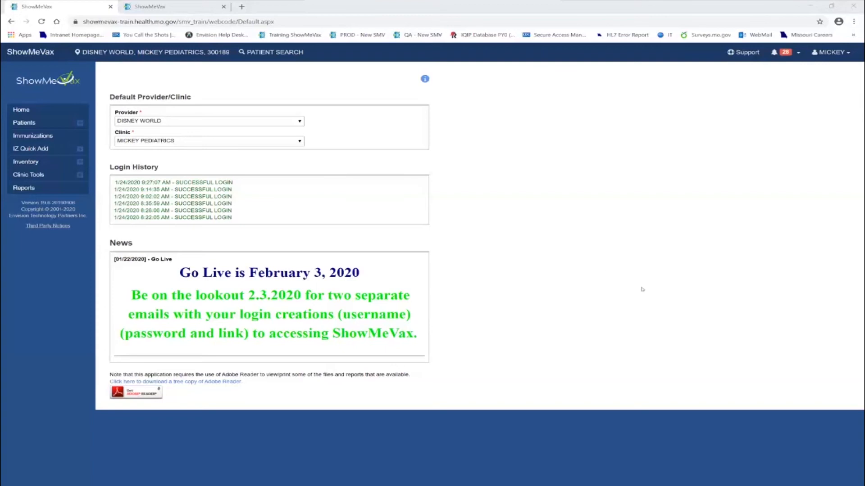
{"action": "left_click", "coordinate": [81, 125]}
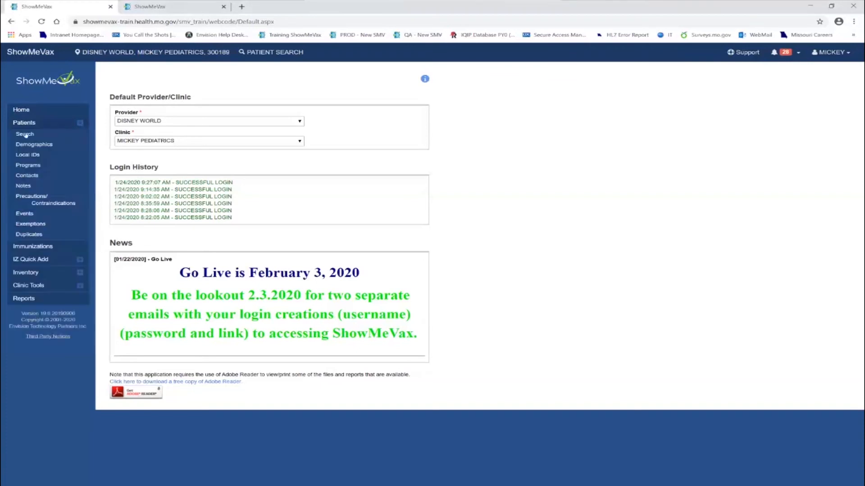
- Search patients by the child's last and first name, DOB 01/01/2019, gender MALE
{"action": "left_click", "coordinate": [23, 135]}
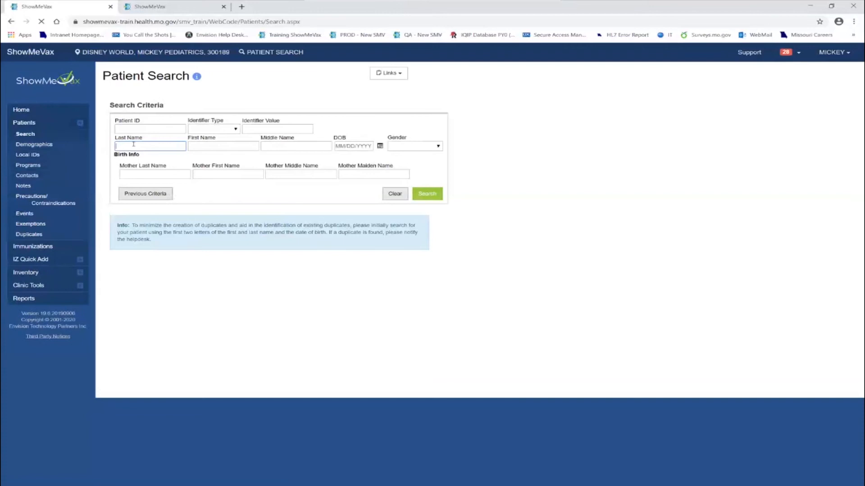
{"action": "type", "text": "DOCK"}
{"action": "key", "text": "Tab"}
{"action": "type", "text": "DAFFY"}
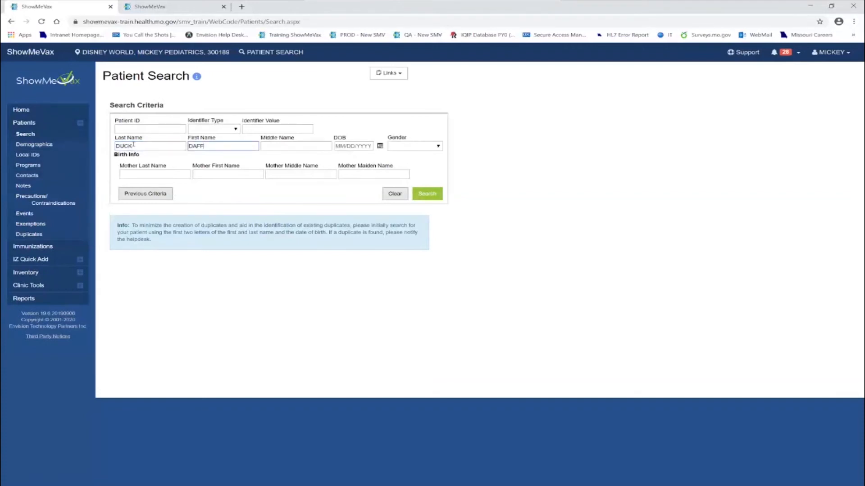
{"action": "key", "text": "Tab"}
{"action": "key", "text": "Tab"}
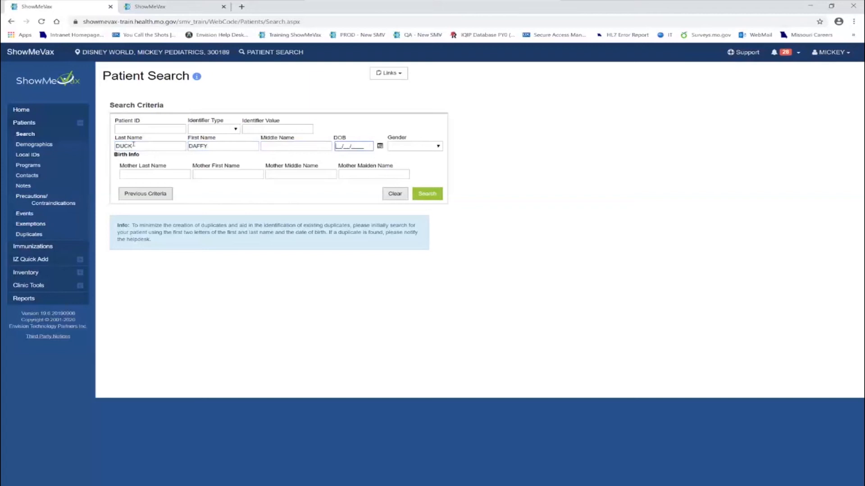
{"action": "type", "text": "01/"}
{"action": "type", "text": "01/"}
{"action": "type", "text": "2019"}
{"action": "key", "text": "Tab"}
{"action": "key", "text": "m"}
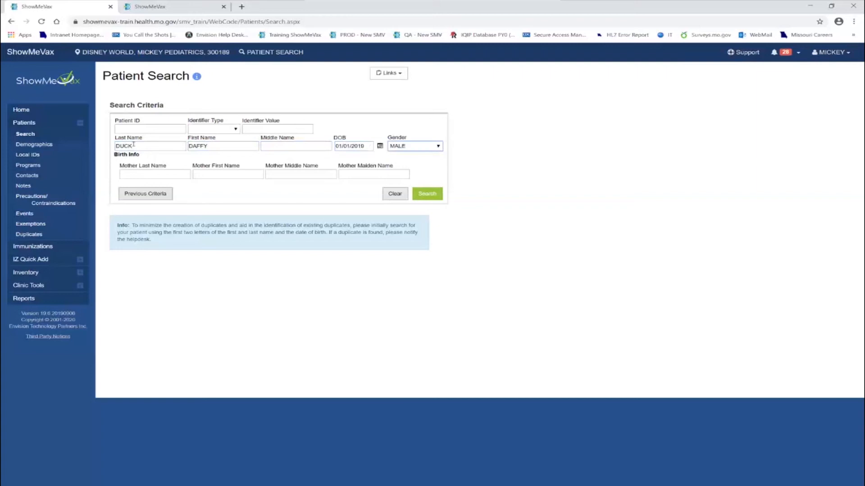
{"action": "key", "text": "Tab"}
{"action": "key", "text": "Tab"}
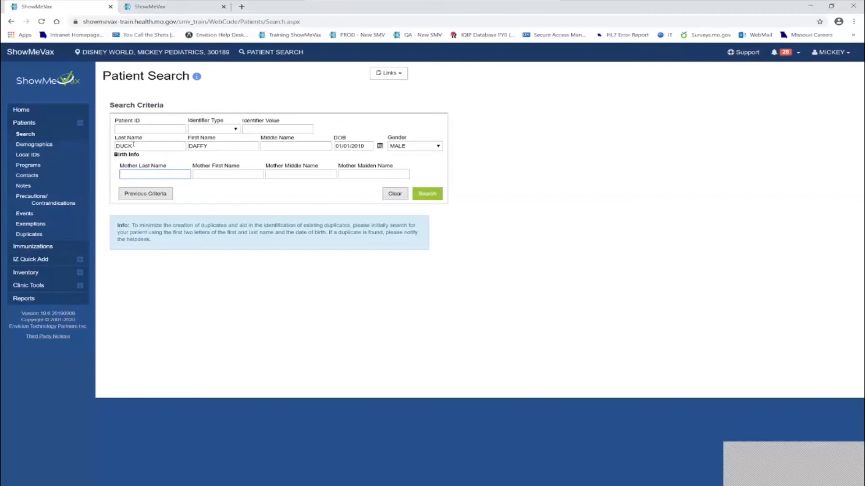
{"action": "left_click", "coordinate": [431, 197]}
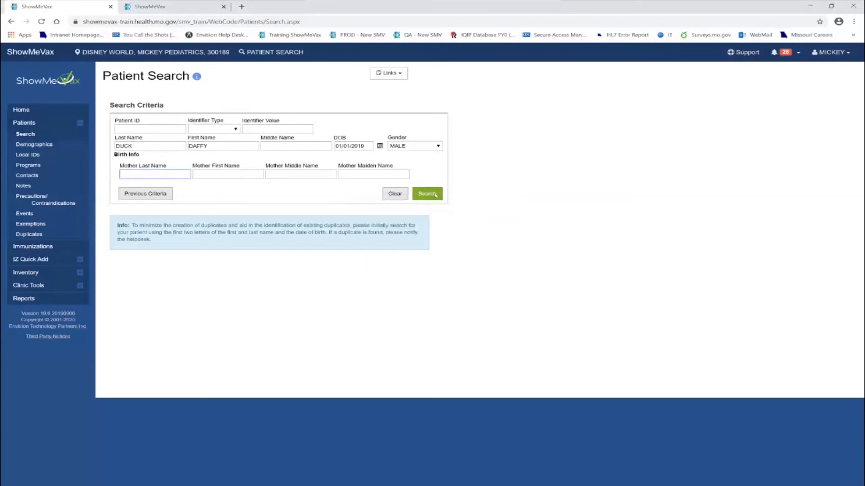
{"action": "left_click", "coordinate": [435, 196]}
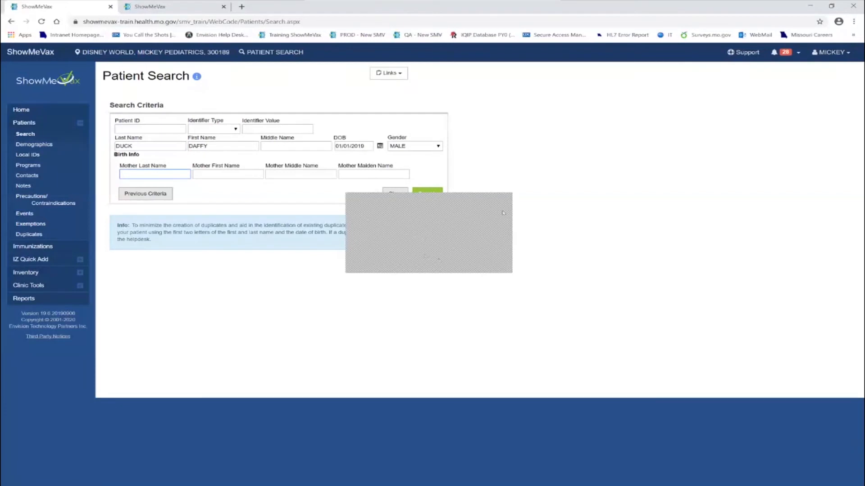
- Run the search, confirm 0 matching records, and start a new patient from it
{"action": "left_click", "coordinate": [501, 202]}
{"action": "left_click", "coordinate": [424, 195]}
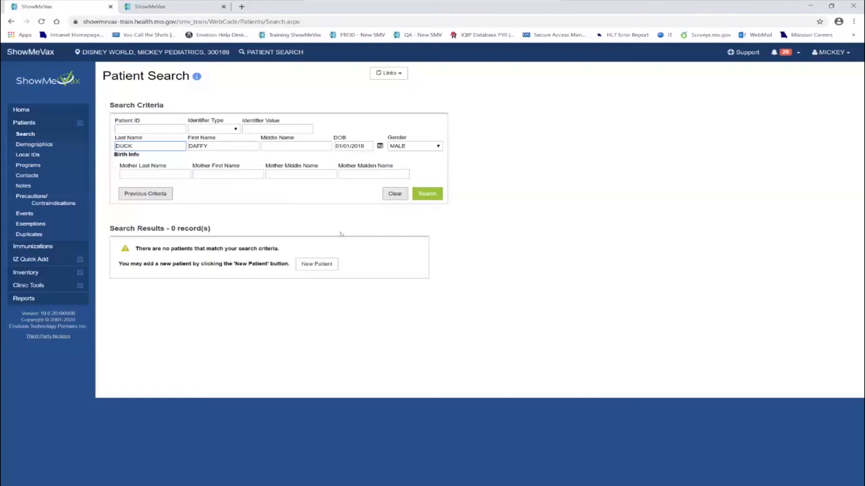
{"action": "left_click", "coordinate": [313, 264]}
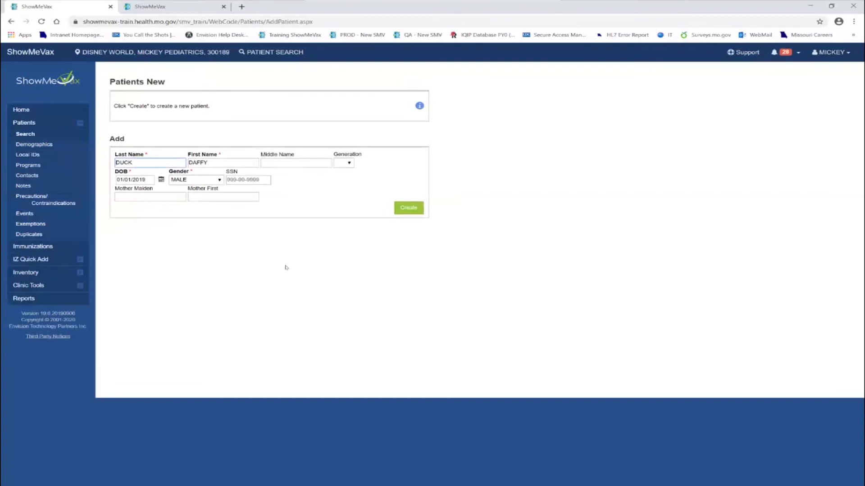
- Add the patient's middle initial and create the new patient record
{"action": "left_click", "coordinate": [281, 162]}
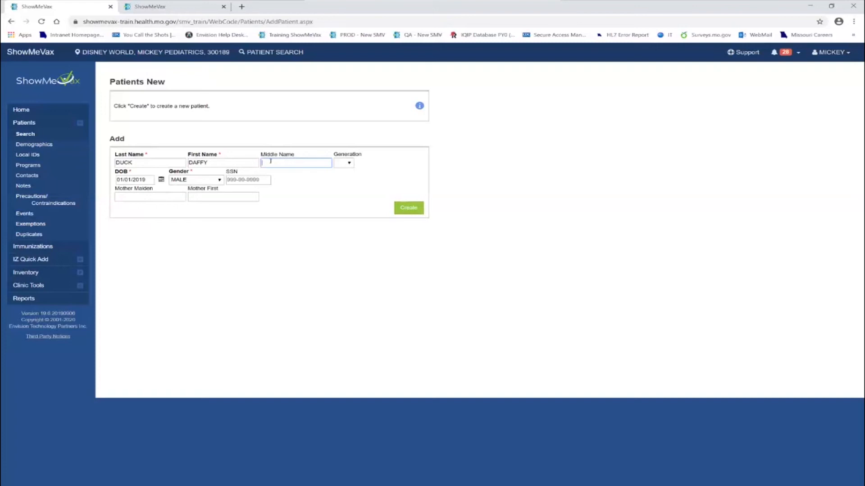
{"action": "type", "text": "S"}
{"action": "left_click", "coordinate": [403, 211]}
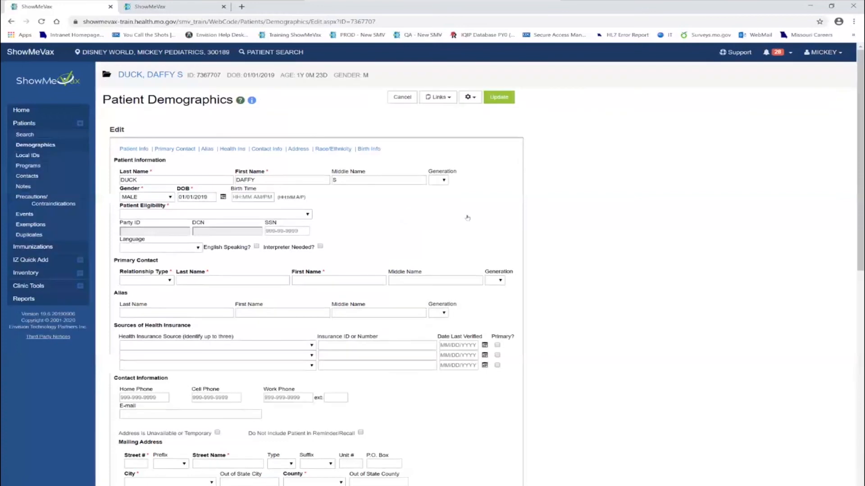
- Set the patient's eligibility to (01) NOT VFC ELIGIBLE
{"action": "scroll", "coordinate": [467, 218], "scroll_direction": "down", "scroll_amount": 1}
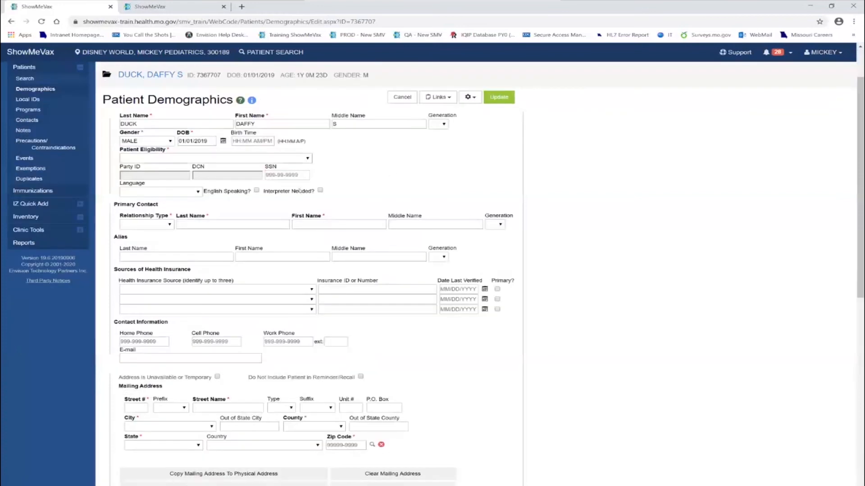
{"action": "left_click", "coordinate": [306, 159]}
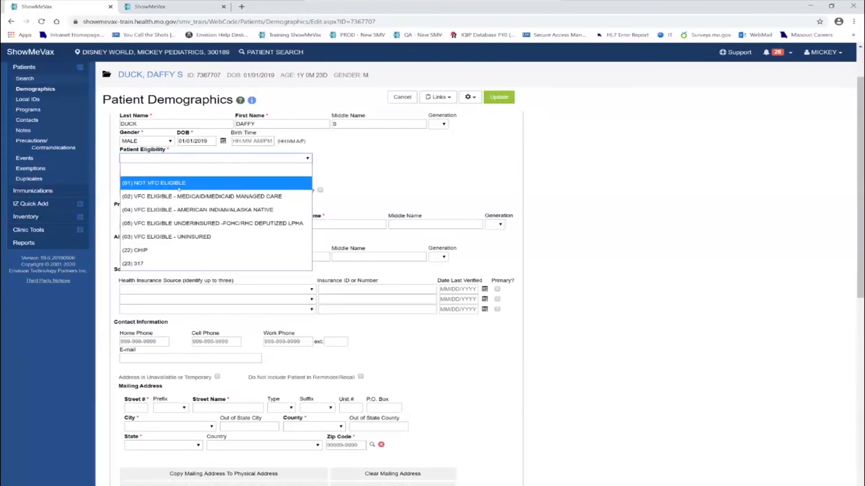
{"action": "left_click", "coordinate": [180, 184]}
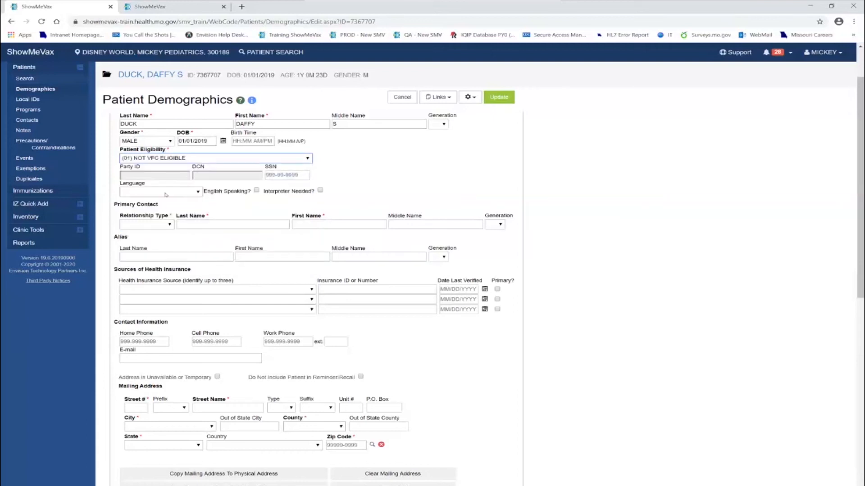
- Add the father as primary contact with his last and first name
{"action": "left_click", "coordinate": [171, 225]}
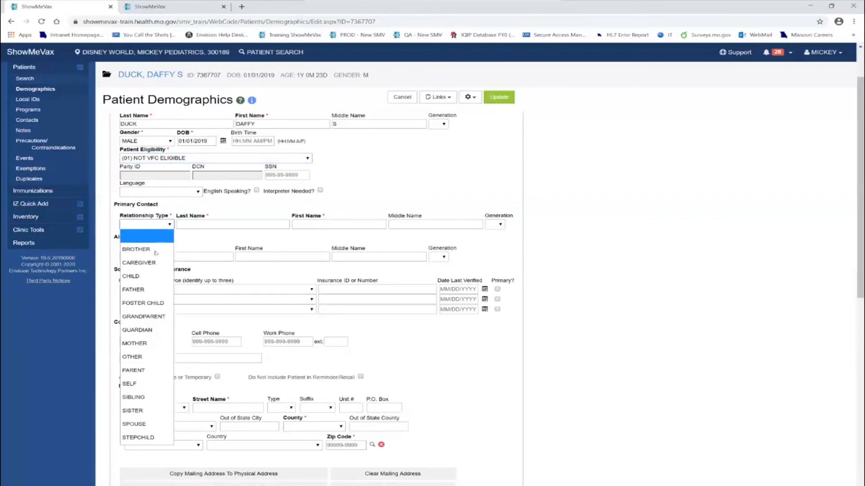
{"action": "left_click", "coordinate": [133, 292]}
{"action": "left_click", "coordinate": [219, 225]}
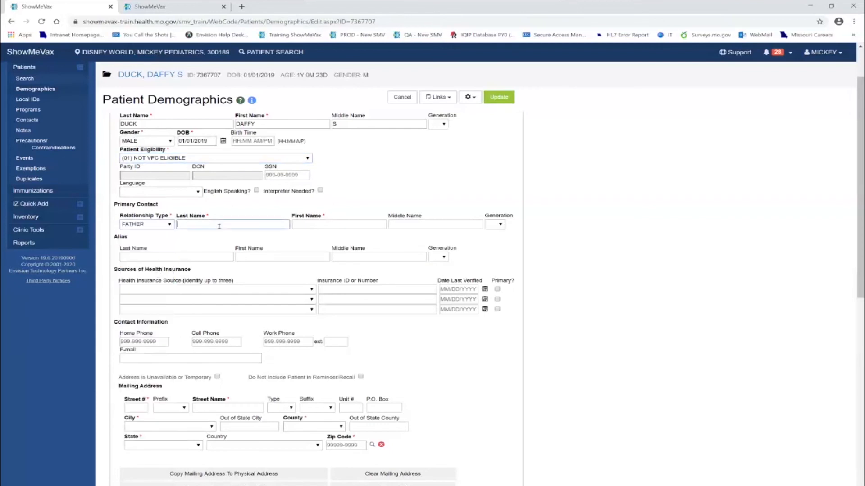
{"action": "type", "text": "DUCK"}
{"action": "key", "text": "Tab"}
{"action": "type", "text": "DONALD"}
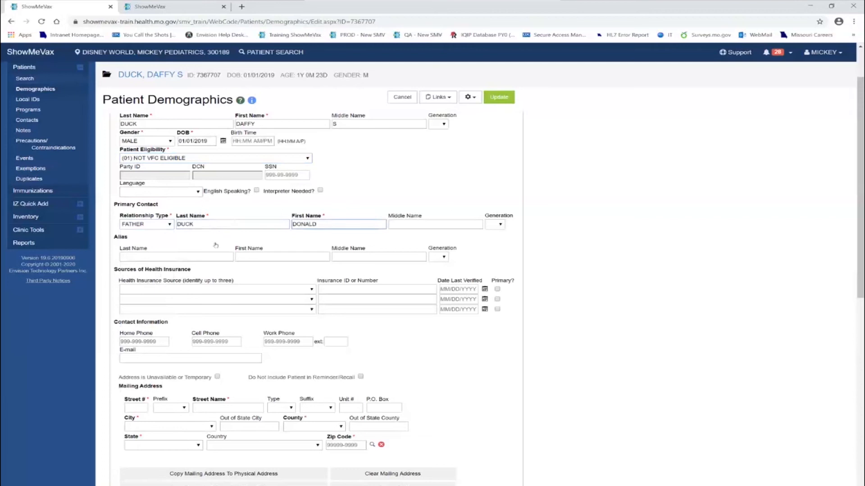
{"action": "key", "text": "Tab"}
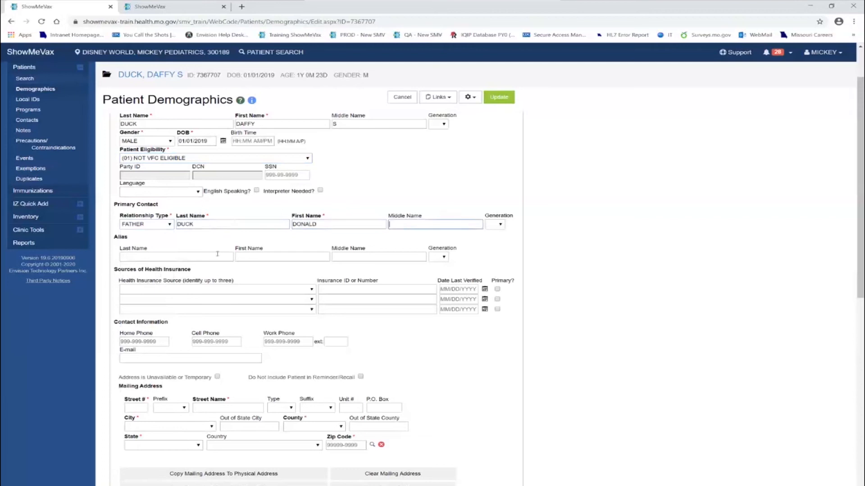
- Enter the patient's alias last and first name
{"action": "left_click", "coordinate": [216, 255]}
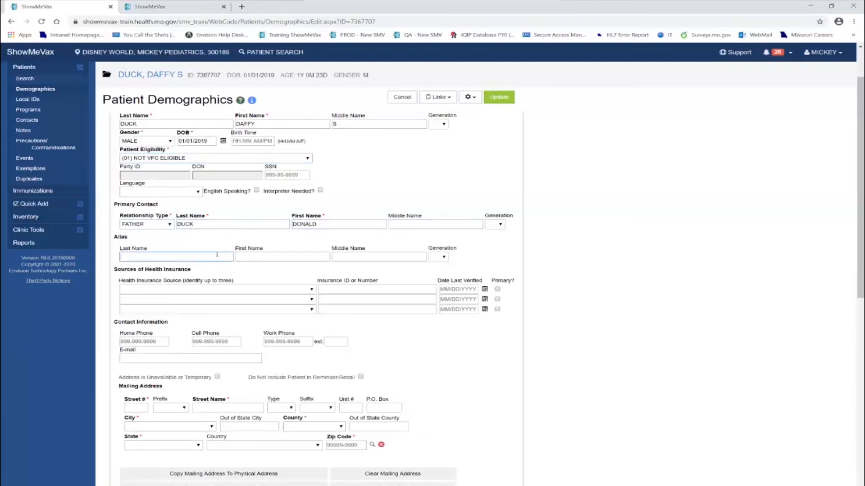
{"action": "type", "text": "DUCK"}
{"action": "key", "text": "Tab"}
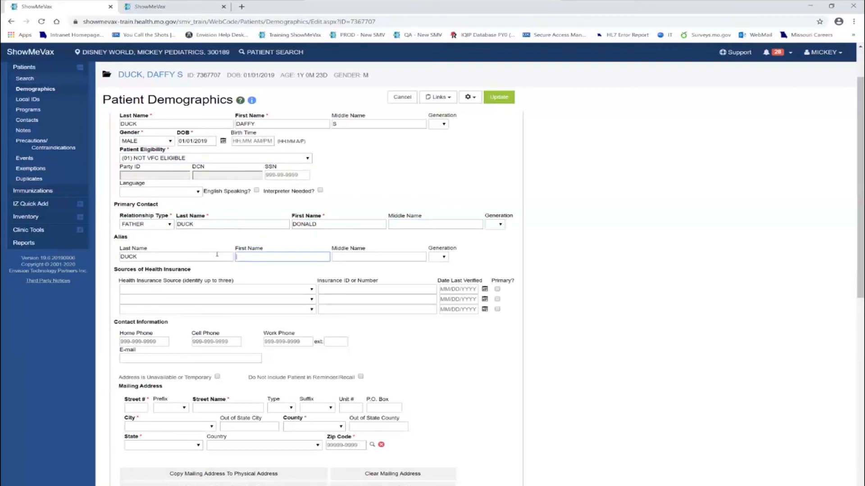
{"action": "type", "text": "DAFF"}
{"action": "key", "text": "ctrl+a"}
{"action": "key", "text": "Tab"}
{"action": "key", "text": "Tab"}
{"action": "key", "text": "Tab"}
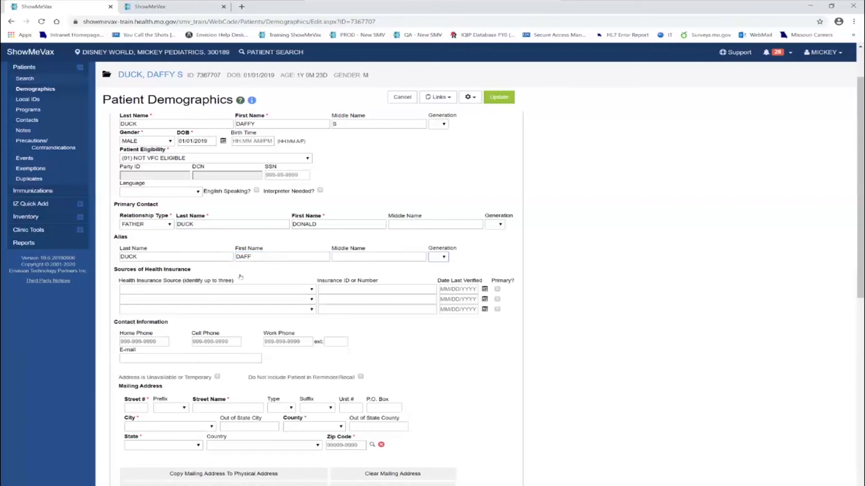
- Add Blue Cross Blue Shield insurance with its ID number, verified 01/24/2020
{"action": "left_click", "coordinate": [311, 291]}
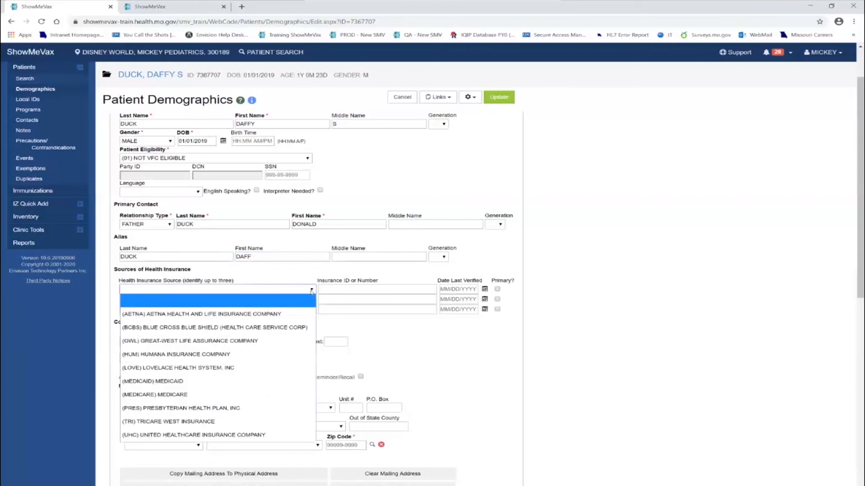
{"action": "left_click", "coordinate": [253, 328]}
{"action": "left_click", "coordinate": [334, 289]}
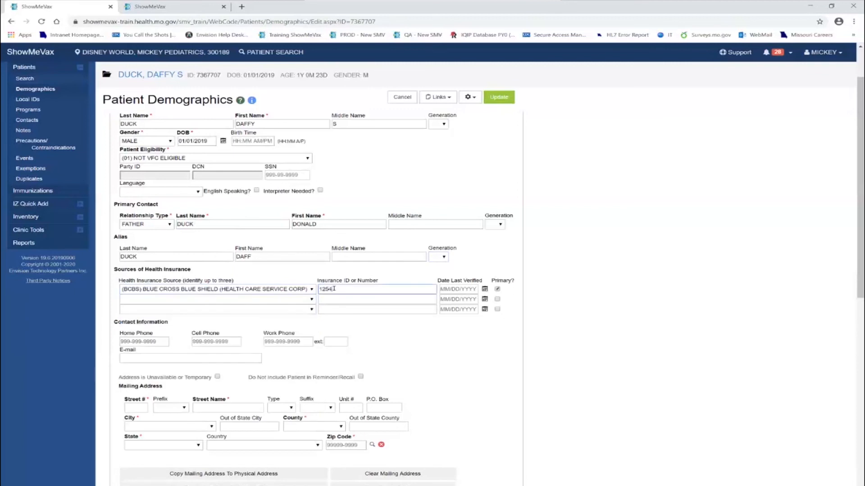
{"action": "left_click", "coordinate": [465, 289]}
{"action": "double_click", "coordinate": [465, 289]}
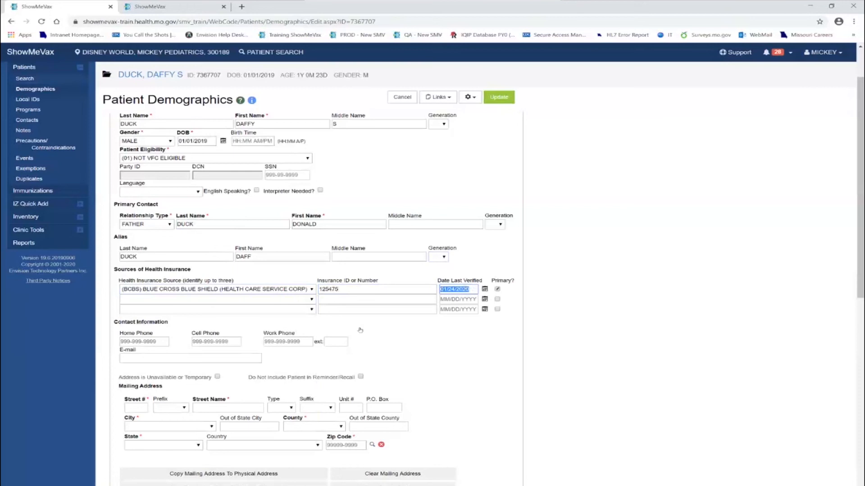
{"action": "left_click", "coordinate": [312, 300]}
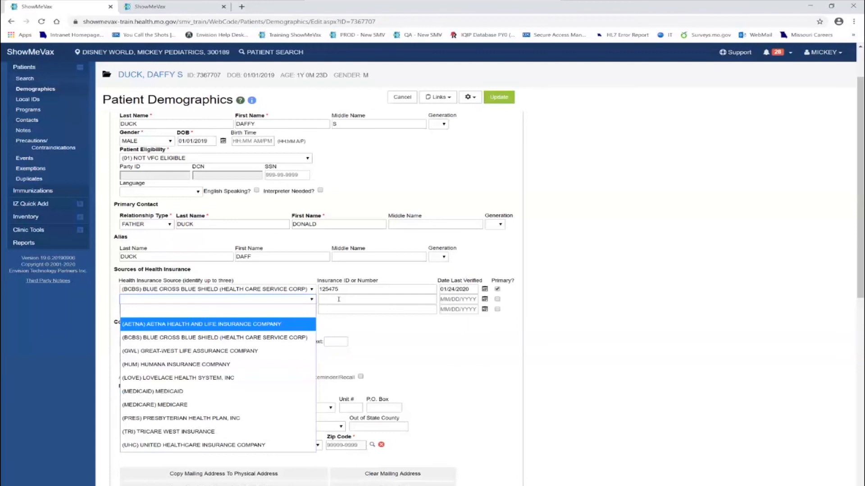
{"action": "left_click", "coordinate": [348, 323]}
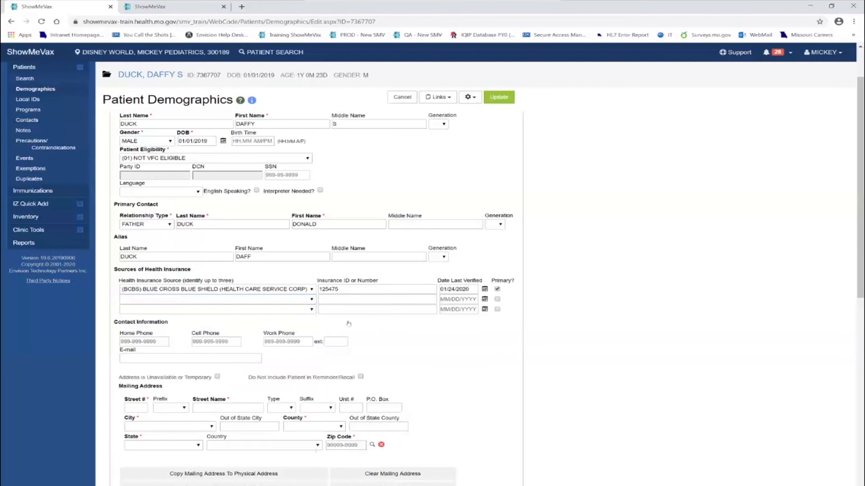
- Enter the patient's home and cell phone numbers
{"action": "left_click", "coordinate": [159, 340]}
{"action": "type", "text": "573-999-9999"}
{"action": "key", "text": "Tab"}
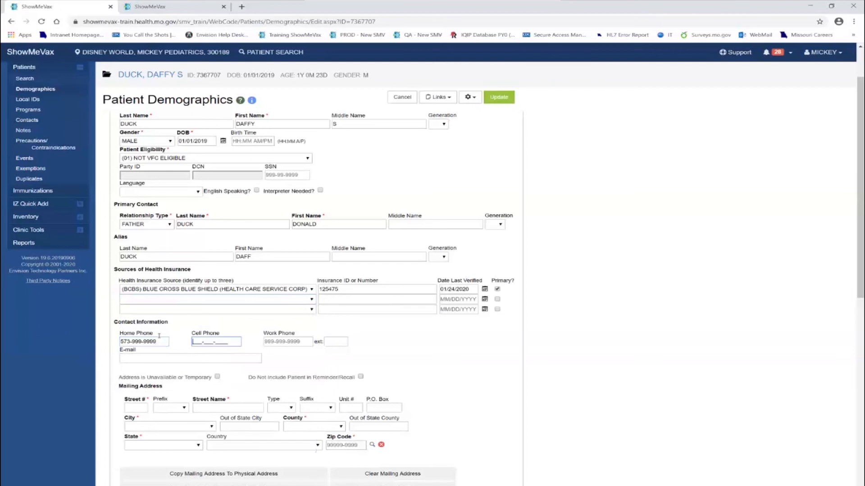
{"action": "type", "text": "573-888-8888"}
{"action": "key", "text": "Tab"}
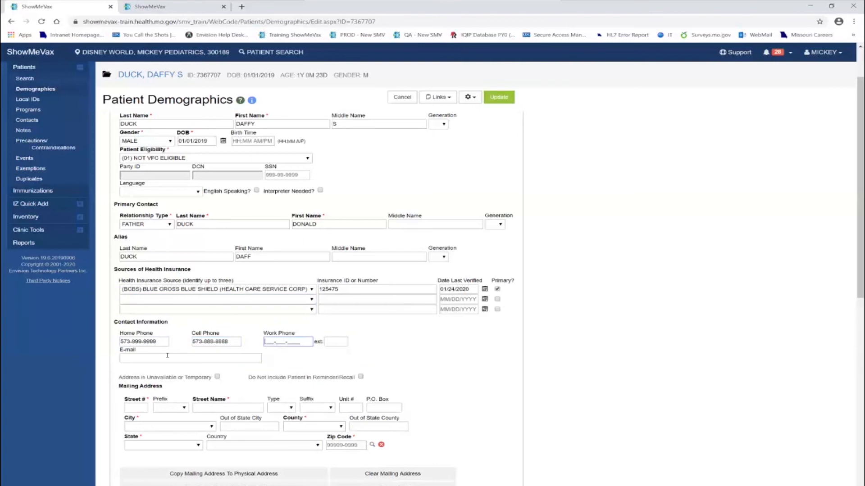
{"action": "scroll", "coordinate": [167, 356], "scroll_direction": "down", "scroll_amount": 1}
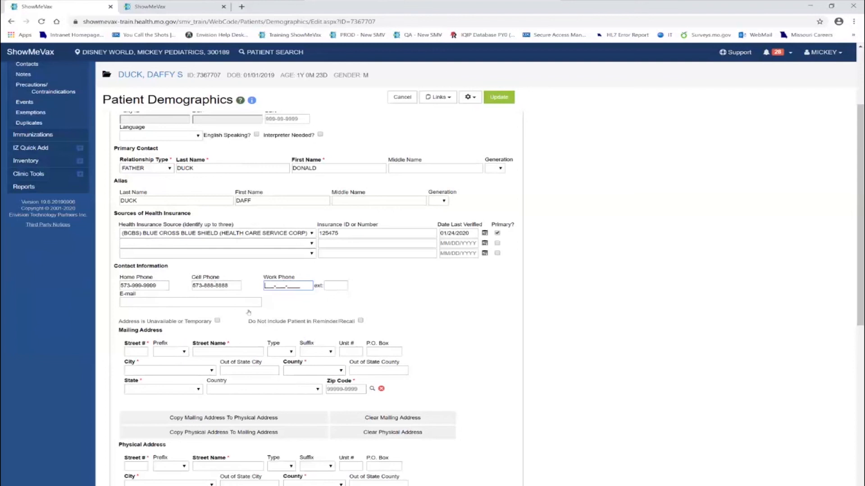
{"action": "scroll", "coordinate": [318, 307], "scroll_direction": "down", "scroll_amount": 1}
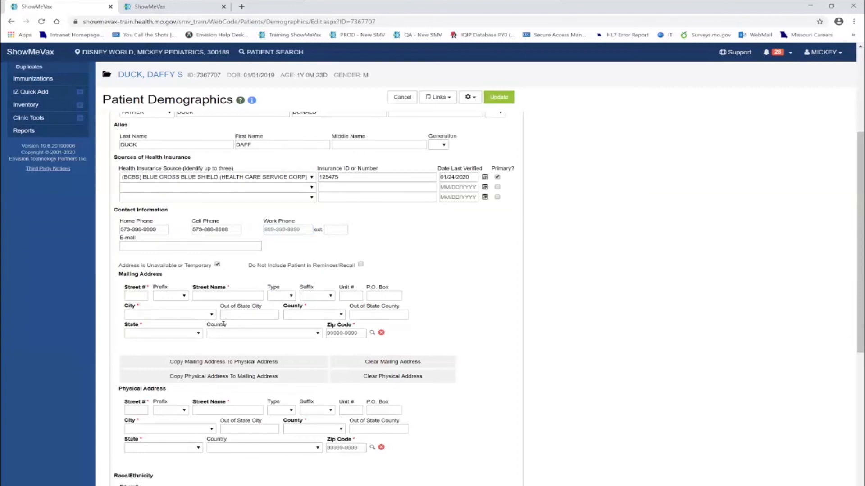
- Enter the mailing street number, street name and street type DR
{"action": "left_click", "coordinate": [141, 295]}
{"action": "type", "text": "930"}
{"action": "key", "text": "Tab"}
{"action": "key", "text": "Tab"}
{"action": "type", "text": "WILDWOOD"}
{"action": "key", "text": "Tab"}
{"action": "type", "text": "dr"}
- Choose the mailing city, county and state, and enter the ZIP code
{"action": "key", "text": "Tab"}
{"action": "key", "text": "Tab"}
{"action": "key", "text": "Tab"}
{"action": "key", "text": "Tab"}
{"action": "type", "text": "jeff"}
{"action": "key", "text": "Tab"}
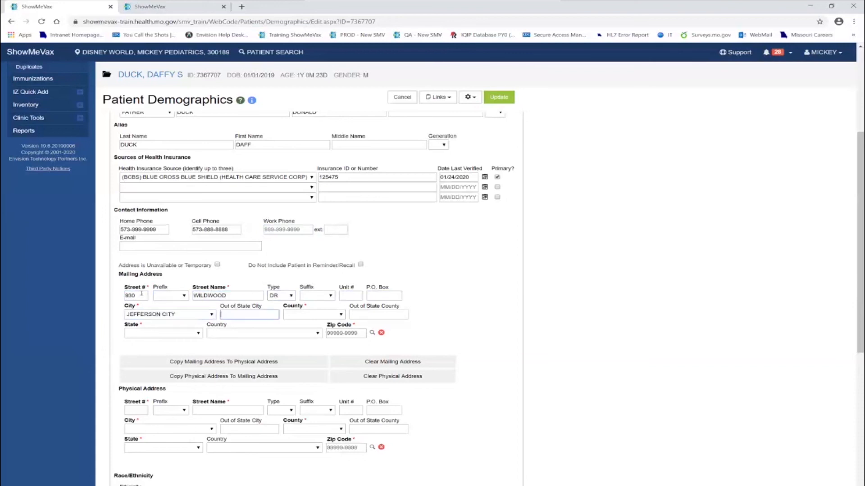
{"action": "key", "text": "Tab"}
{"action": "type", "text": "cole"}
{"action": "key", "text": "Tab"}
{"action": "key", "text": "Tab"}
{"action": "type", "text": "misso"}
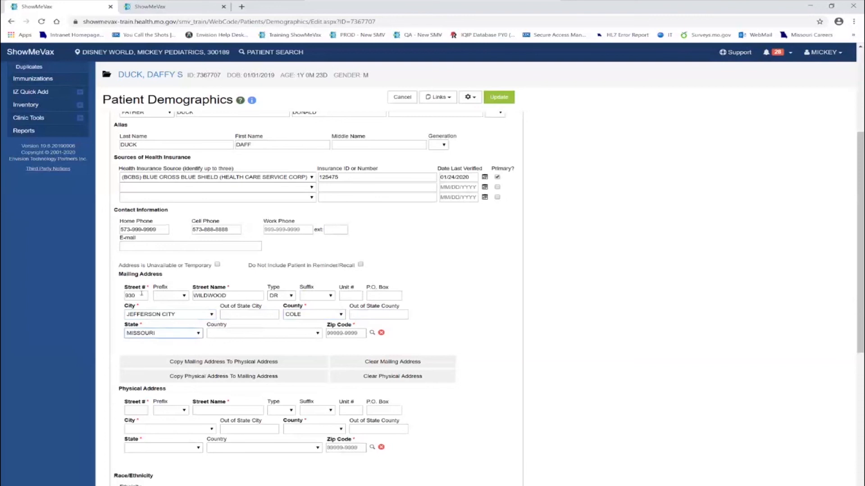
{"action": "key", "text": "Tab"}
{"action": "key", "text": "Tab"}
{"action": "type", "text": "6510"}
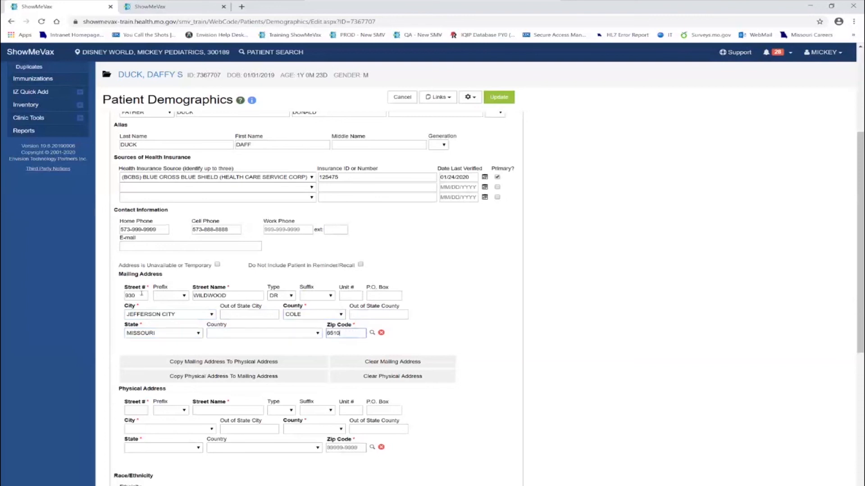
{"action": "type", "text": "9"}
{"action": "key", "text": "Tab"}
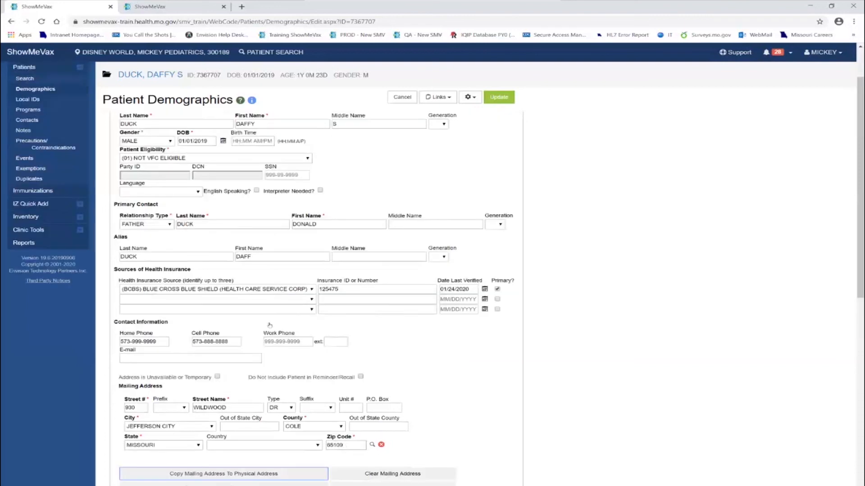
{"action": "scroll", "coordinate": [270, 325], "scroll_direction": "down", "scroll_amount": 5}
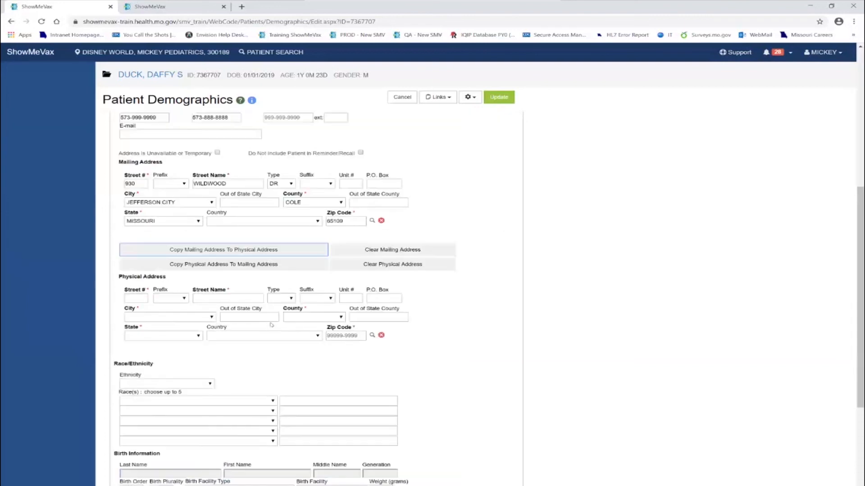
- Copy the mailing address into the physical address fields
{"action": "left_click", "coordinate": [259, 251]}
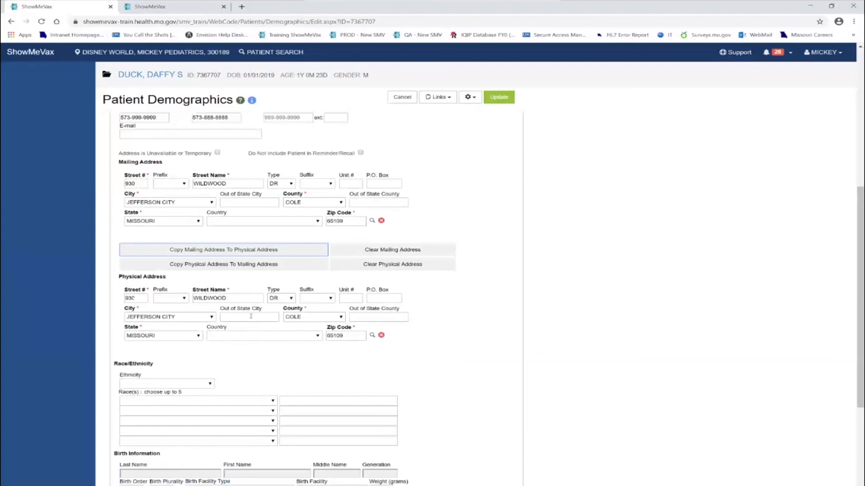
{"action": "scroll", "coordinate": [246, 333], "scroll_direction": "down", "scroll_amount": 1}
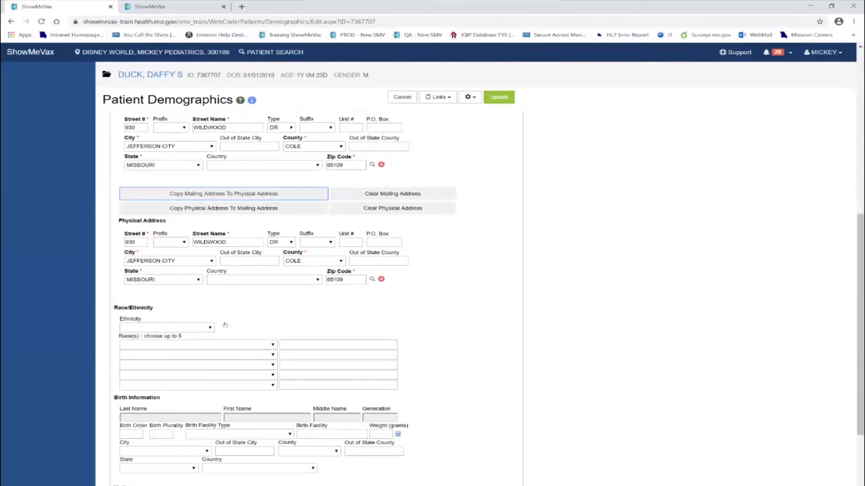
{"action": "scroll", "coordinate": [223, 325], "scroll_direction": "down", "scroll_amount": 1}
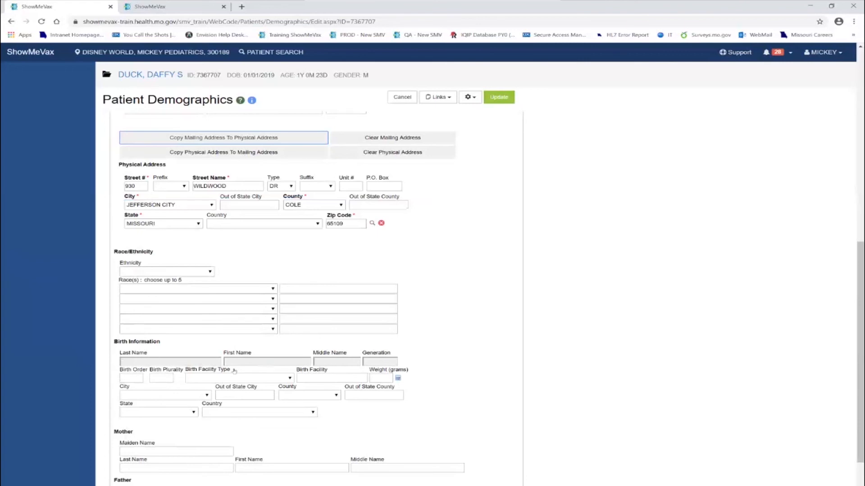
{"action": "scroll", "coordinate": [246, 374], "scroll_direction": "down", "scroll_amount": 1}
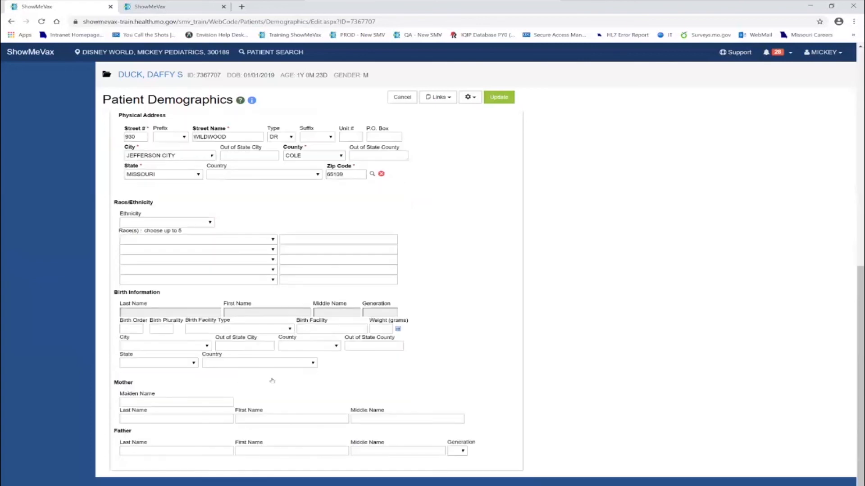
- Enter the mother's maiden, last and first names
{"action": "left_click", "coordinate": [143, 401]}
{"action": "type", "text": "MOUSE"}
{"action": "key", "text": "Tab"}
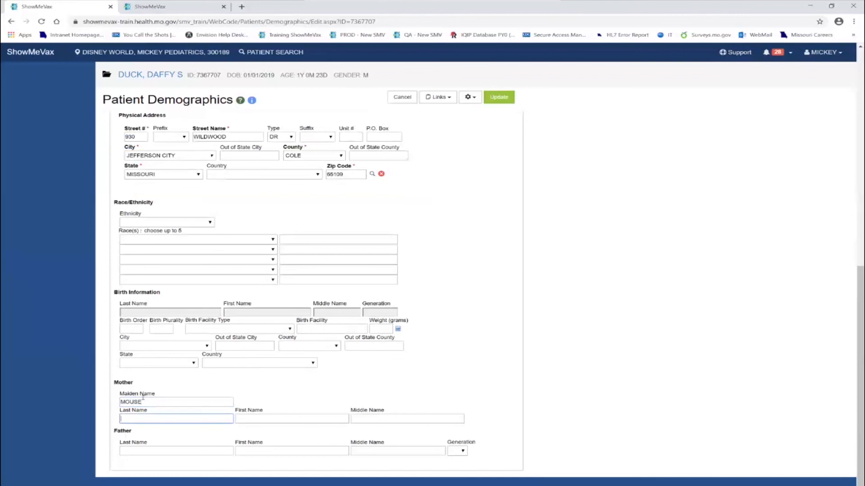
{"action": "type", "text": "DUCK"}
{"action": "key", "text": "Tab"}
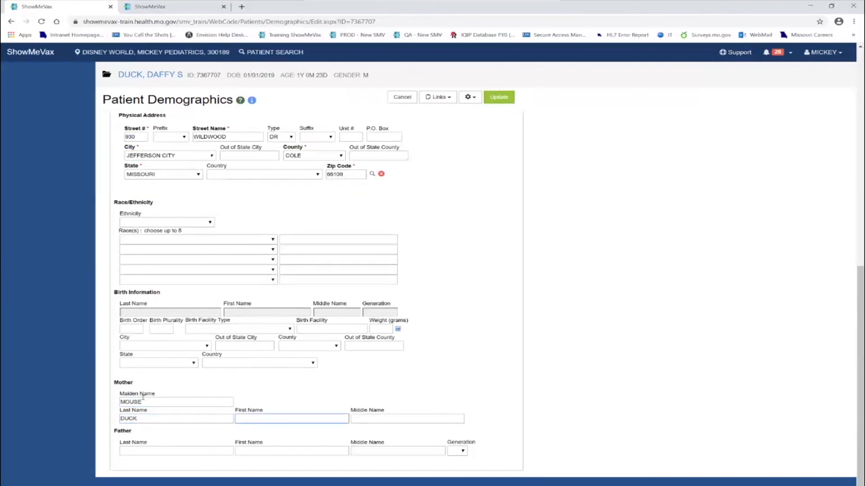
{"action": "type", "text": "ABIGAIL"}
{"action": "key", "text": "Tab"}
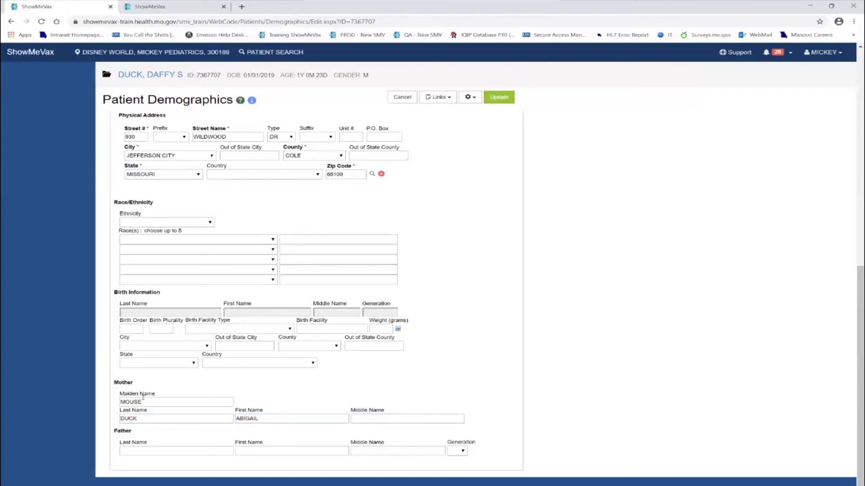
- Enter the father's last and first names and save the record with Update
{"action": "key", "text": "Tab"}
{"action": "type", "text": "DUCK"}
{"action": "key", "text": "Tab"}
{"action": "type", "text": "DON"}
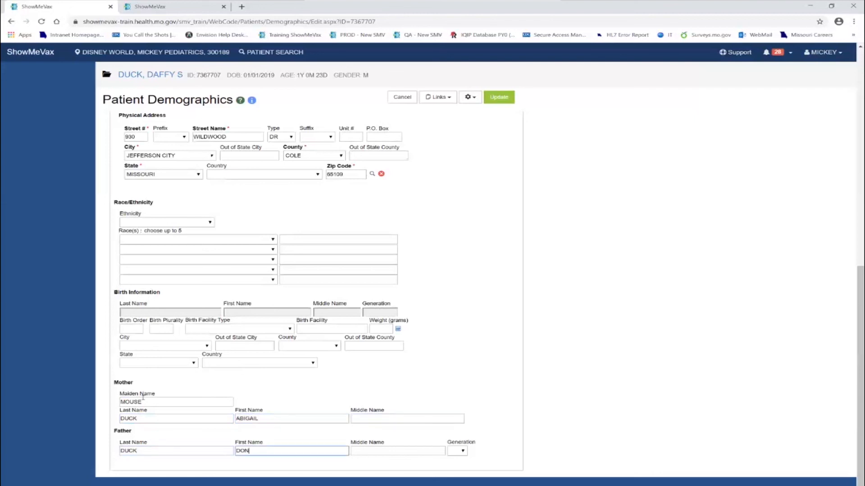
{"action": "type", "text": "ALD"}
{"action": "left_click", "coordinate": [508, 99]}
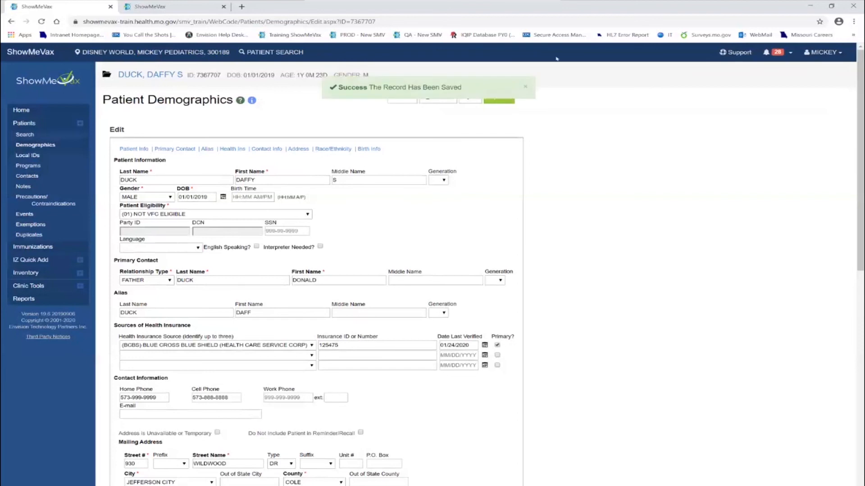
- Dismiss the save notice, review the Health Insurance section, and open the Links report menu
{"action": "left_click", "coordinate": [525, 89]}
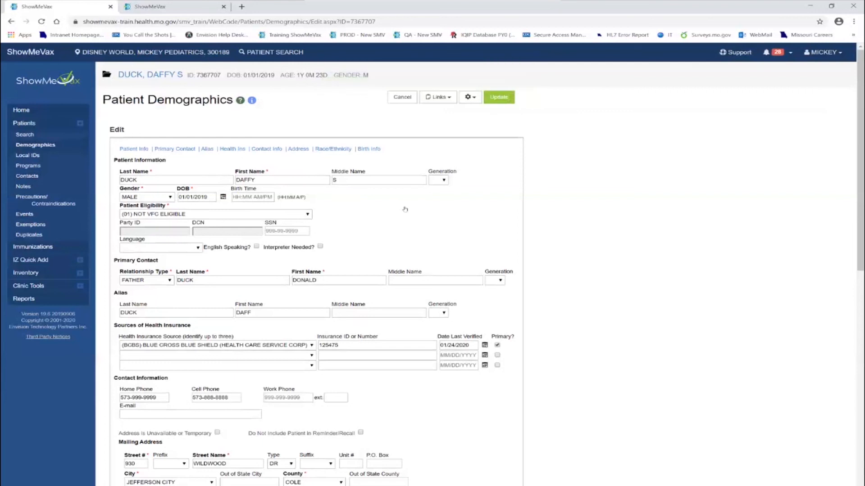
{"action": "scroll", "coordinate": [239, 276], "scroll_direction": "down", "scroll_amount": 4}
{"action": "scroll", "coordinate": [263, 288], "scroll_direction": "up", "scroll_amount": 4}
{"action": "left_click", "coordinate": [231, 149]}
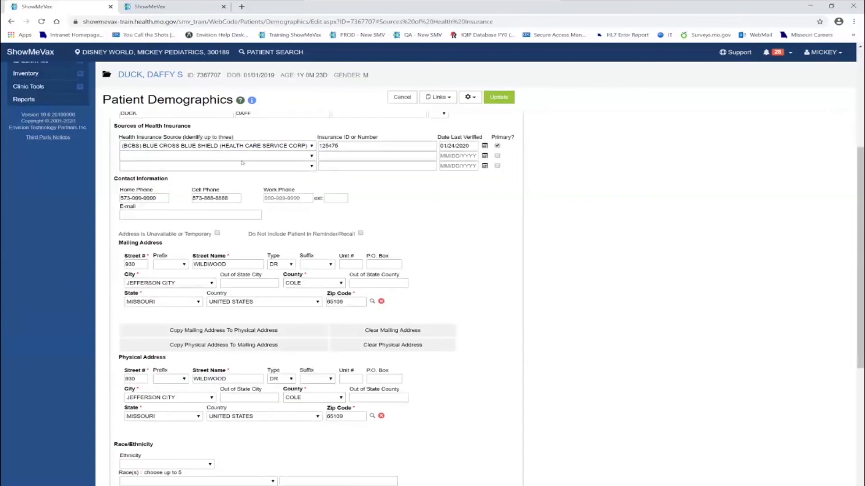
{"action": "scroll", "coordinate": [242, 163], "scroll_direction": "up", "scroll_amount": 5}
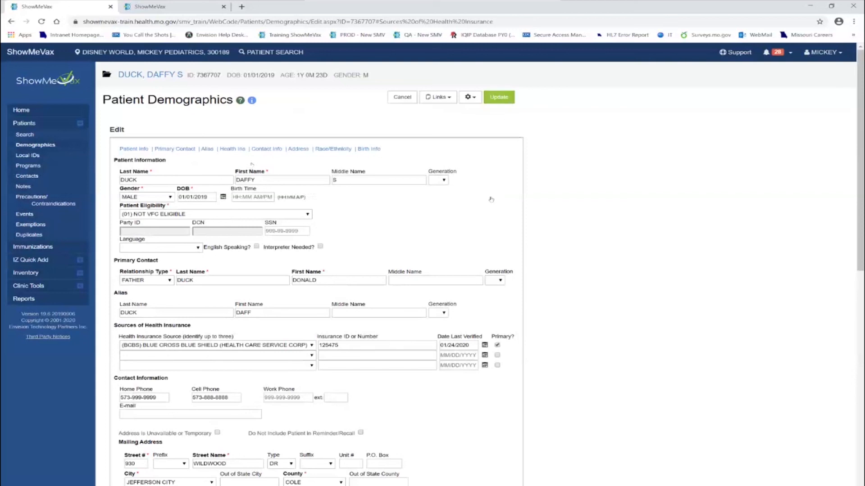
{"action": "left_click", "coordinate": [448, 99]}
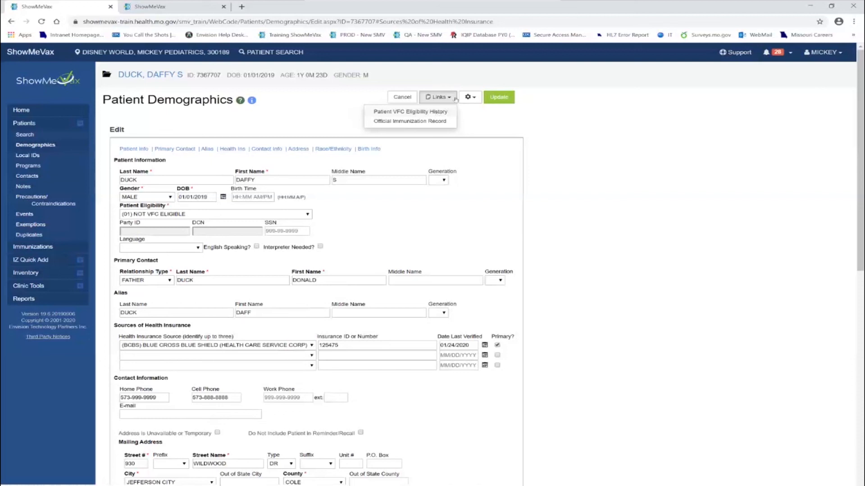
{"action": "left_click", "coordinate": [426, 122]}
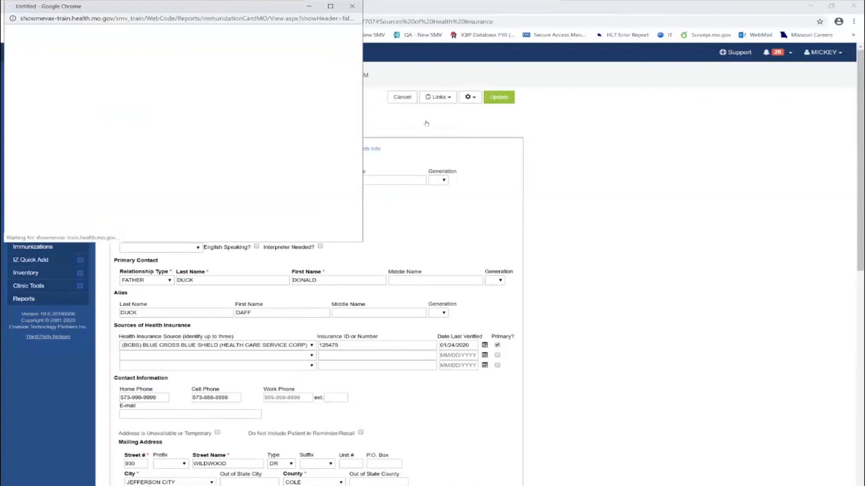
{"action": "left_click", "coordinate": [330, 6]}
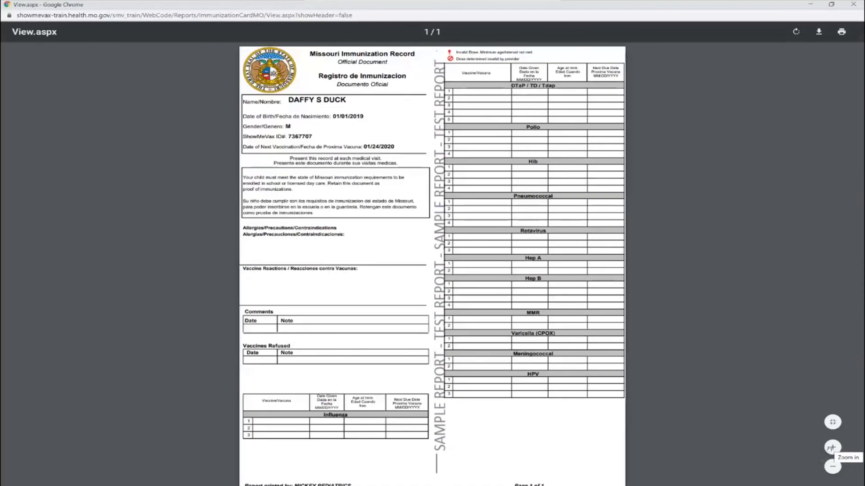
{"action": "left_click", "coordinate": [832, 447]}
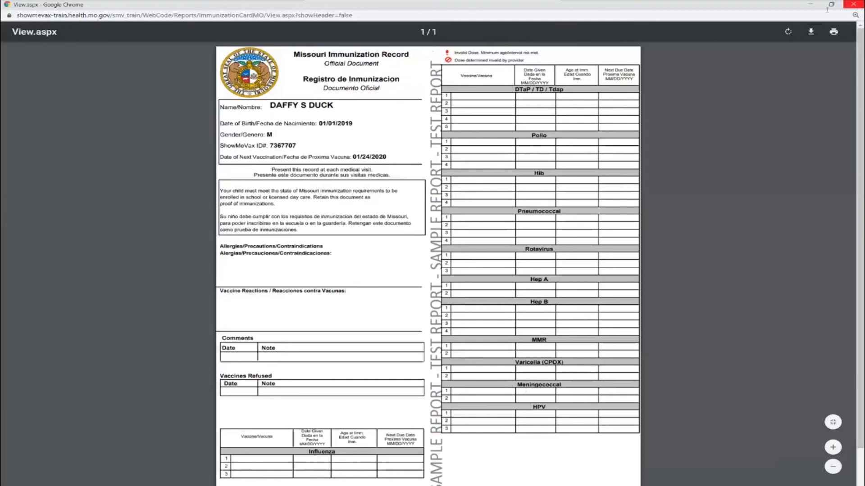
{"action": "left_click", "coordinate": [853, 4]}
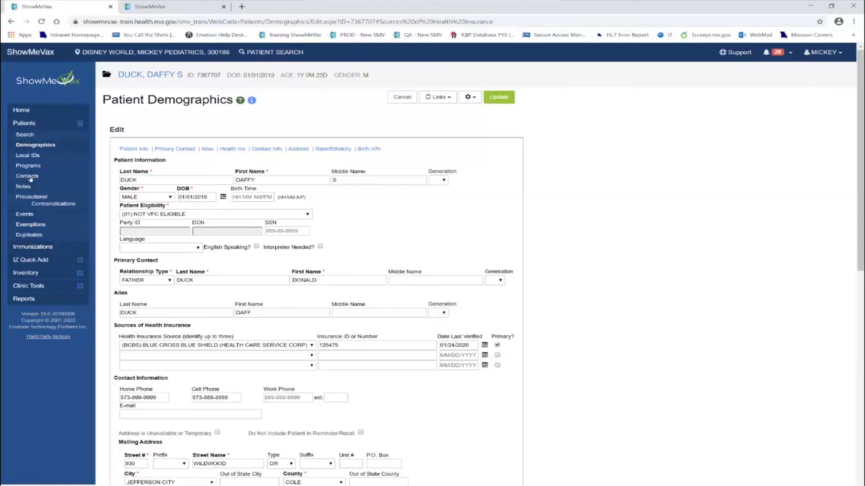
- Add a new patient exemption with reason PARENTAL DECISION, beginning 01/24/2020
{"action": "left_click", "coordinate": [30, 225]}
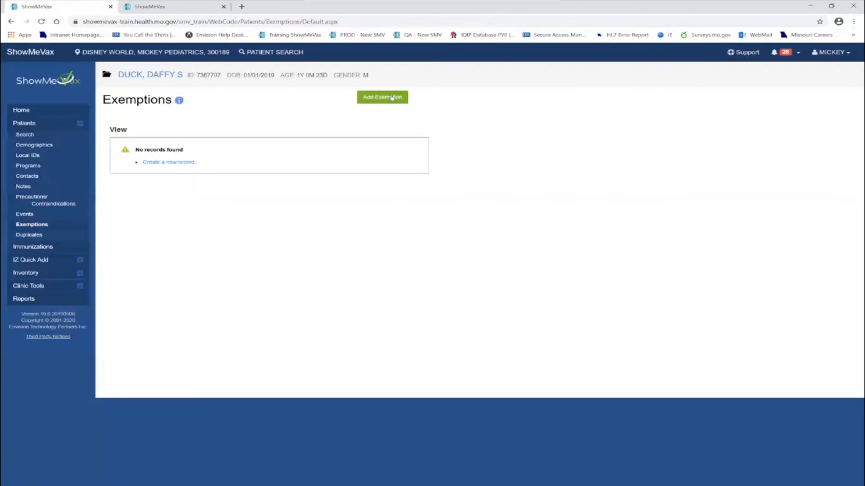
{"action": "left_click", "coordinate": [391, 98]}
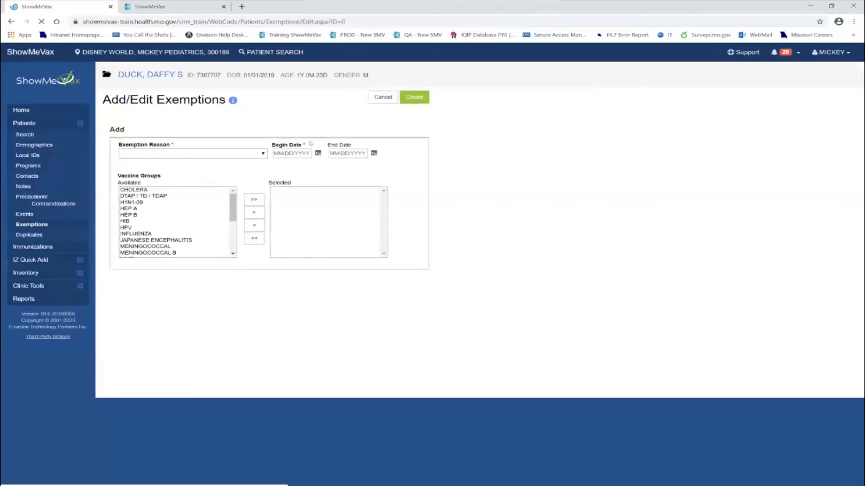
{"action": "left_click", "coordinate": [263, 154]}
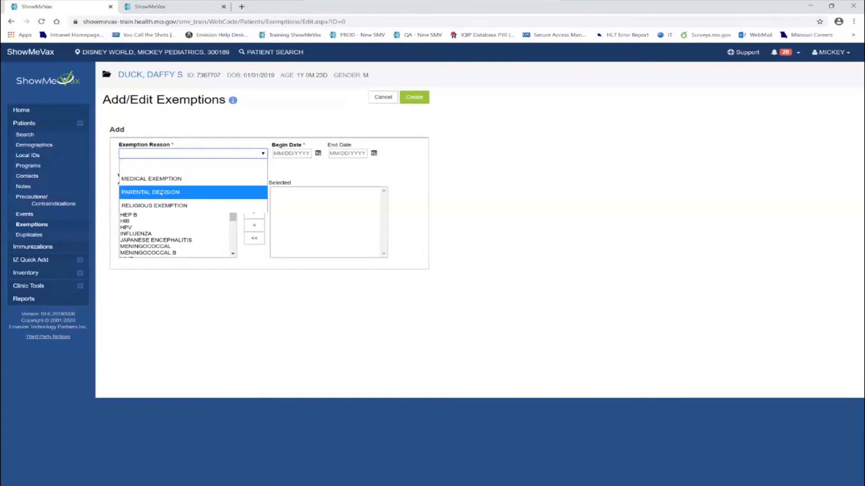
{"action": "left_click", "coordinate": [161, 193]}
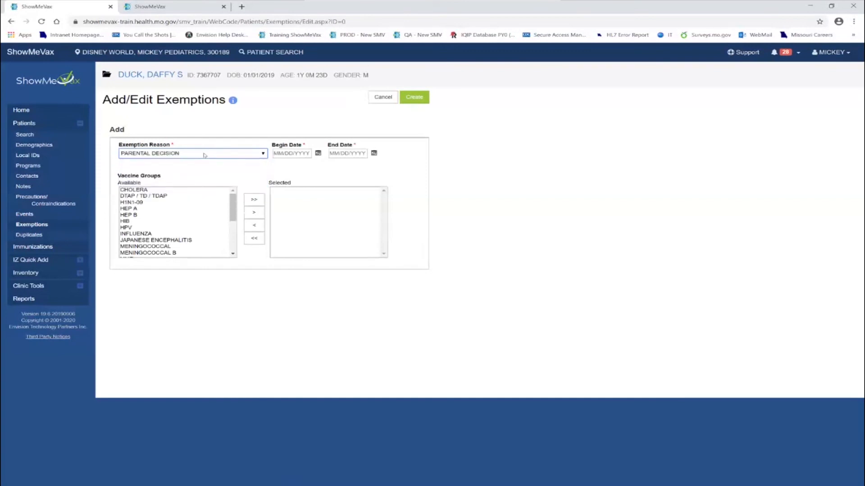
{"action": "double_click", "coordinate": [283, 153]}
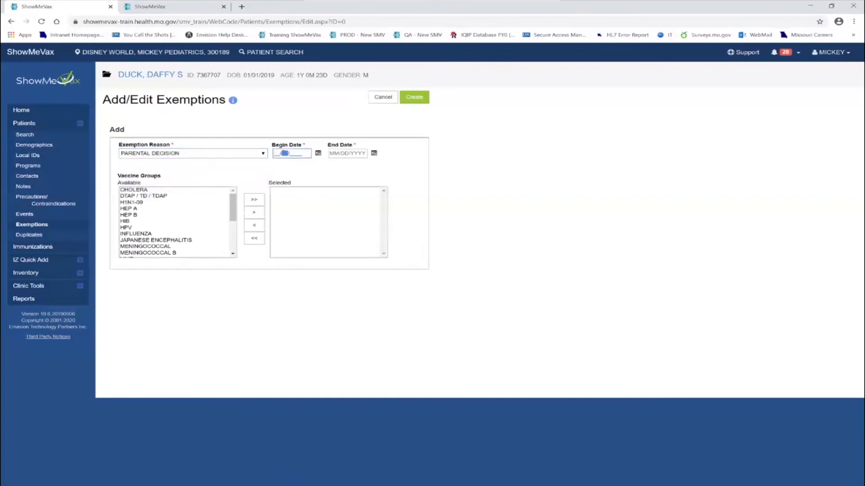
- Save the INFLUENZA exemption ending 01/24/2021, then go to Precautions/Contraindications
{"action": "left_click", "coordinate": [335, 152]}
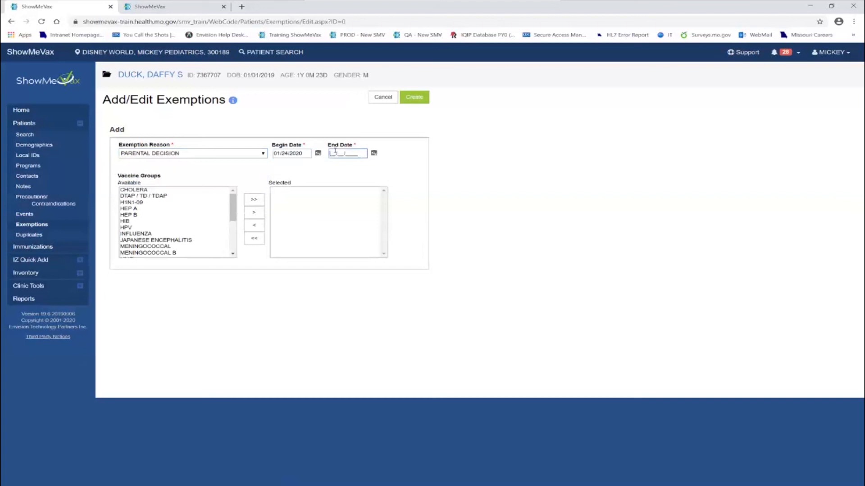
{"action": "type", "text": "01242021"}
{"action": "key", "text": "Tab"}
{"action": "left_click", "coordinate": [158, 234]}
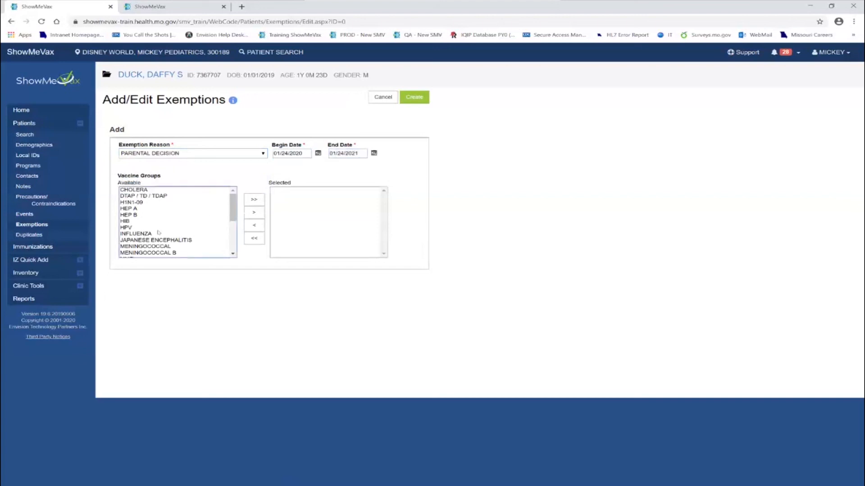
{"action": "left_click", "coordinate": [254, 214]}
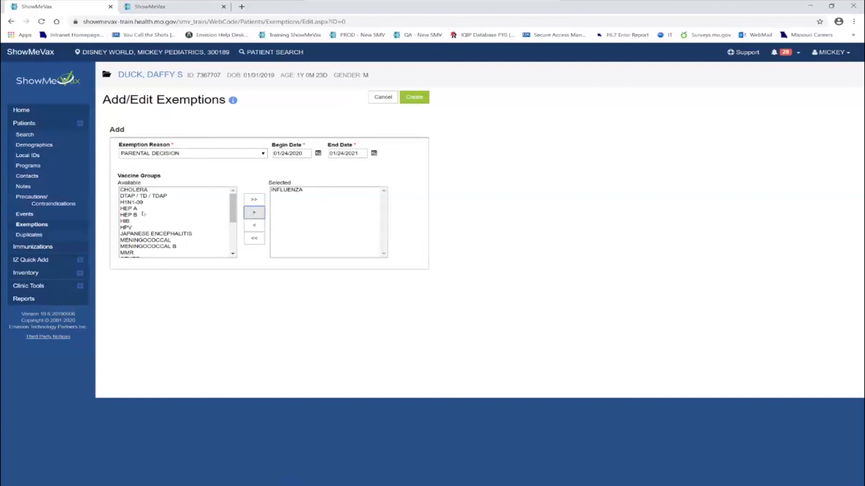
{"action": "left_click", "coordinate": [420, 97]}
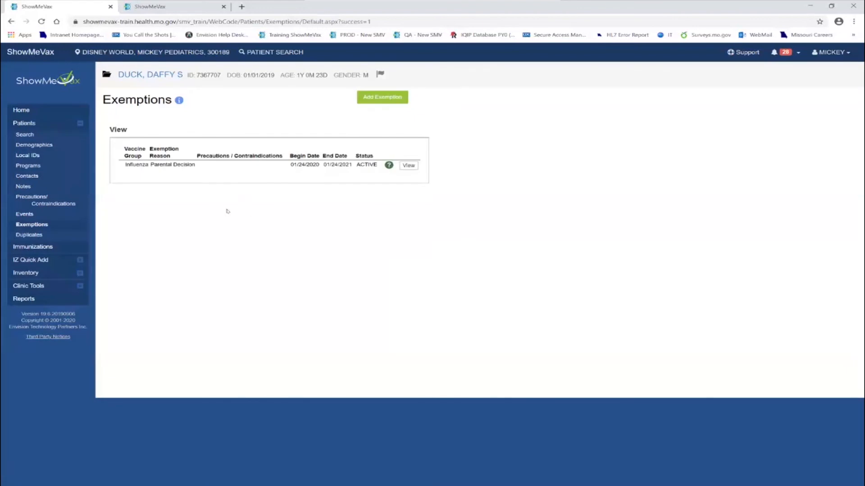
{"action": "left_click", "coordinate": [51, 203]}
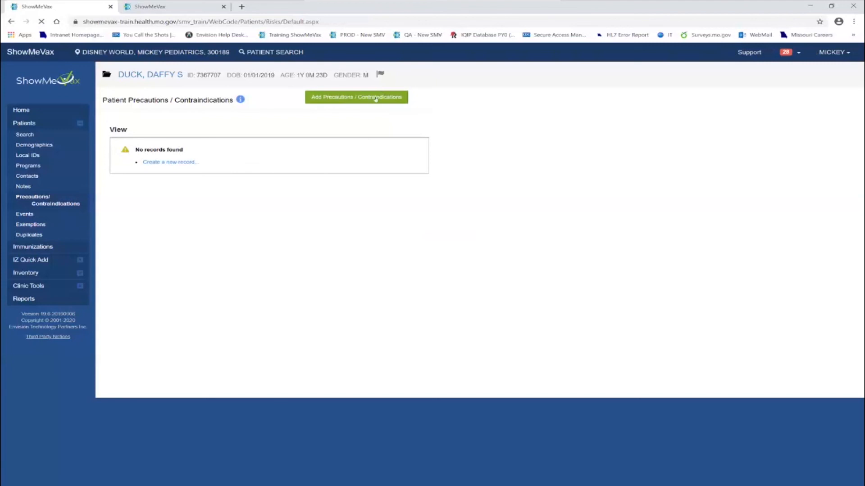
{"action": "left_click", "coordinate": [376, 99]}
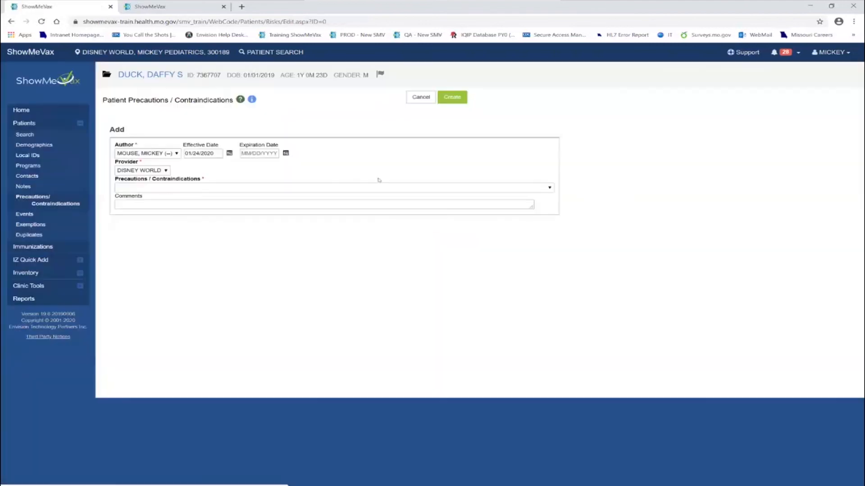
{"action": "left_click", "coordinate": [291, 188]}
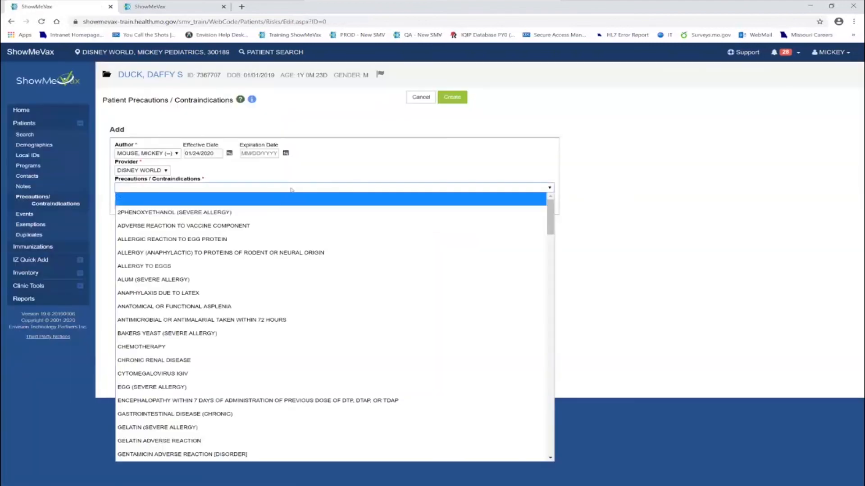
{"action": "left_click", "coordinate": [354, 161]}
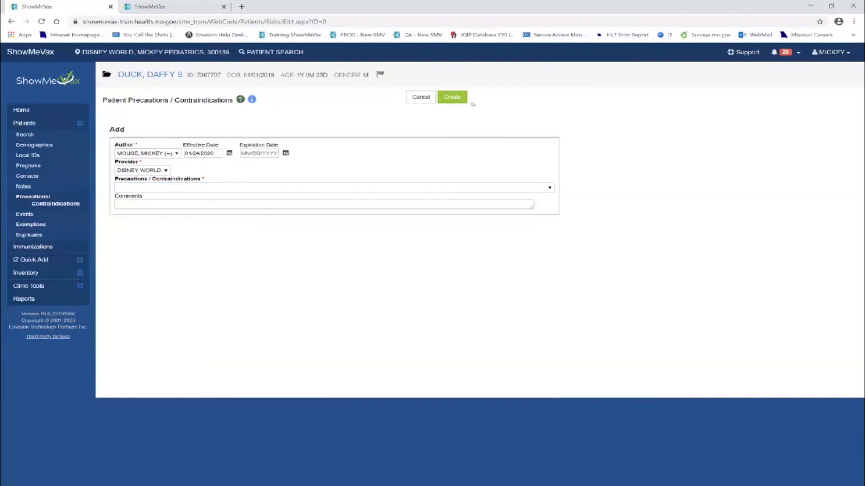
{"action": "left_click", "coordinate": [420, 98]}
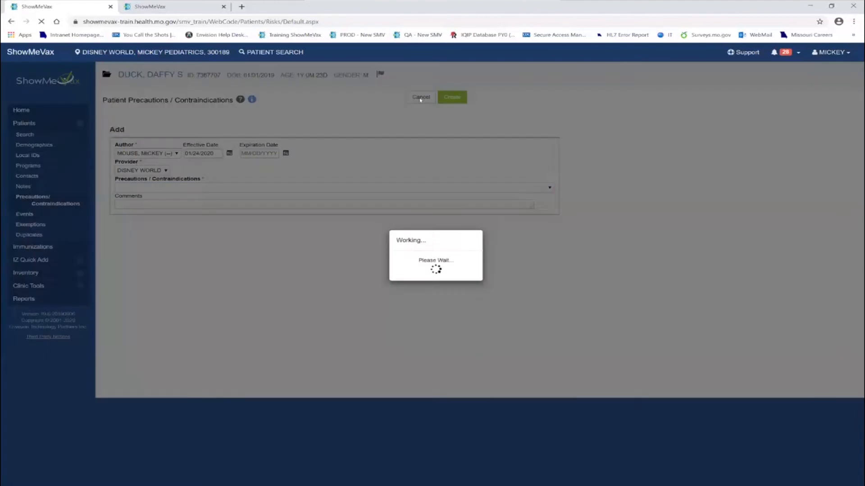